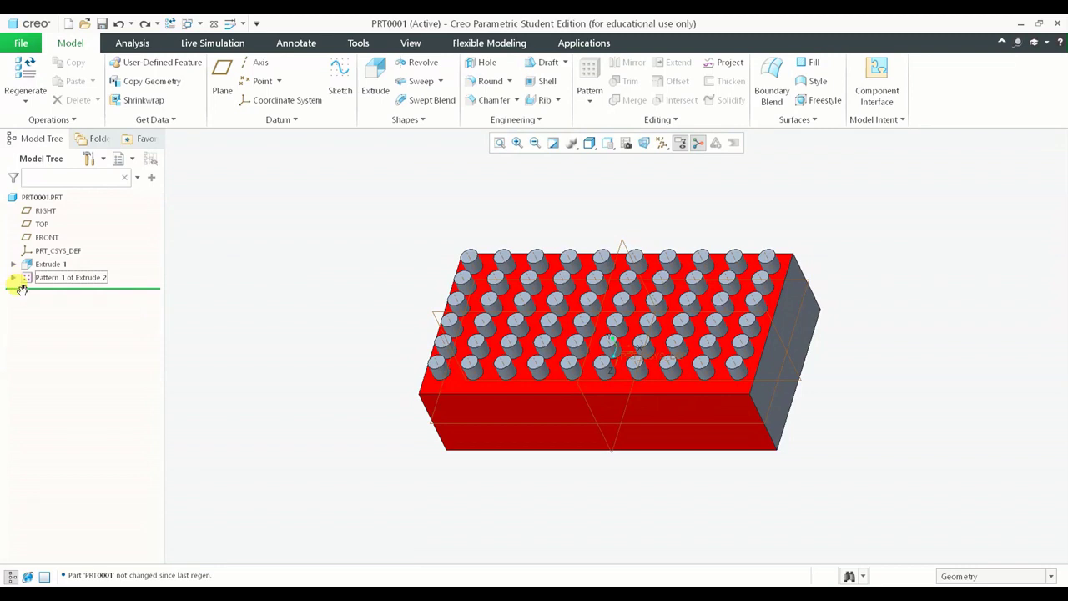
Redefine the pattern's first cylinder, Extrude 2 [1, 1], with an extrusion depth of 15
click(13, 277)
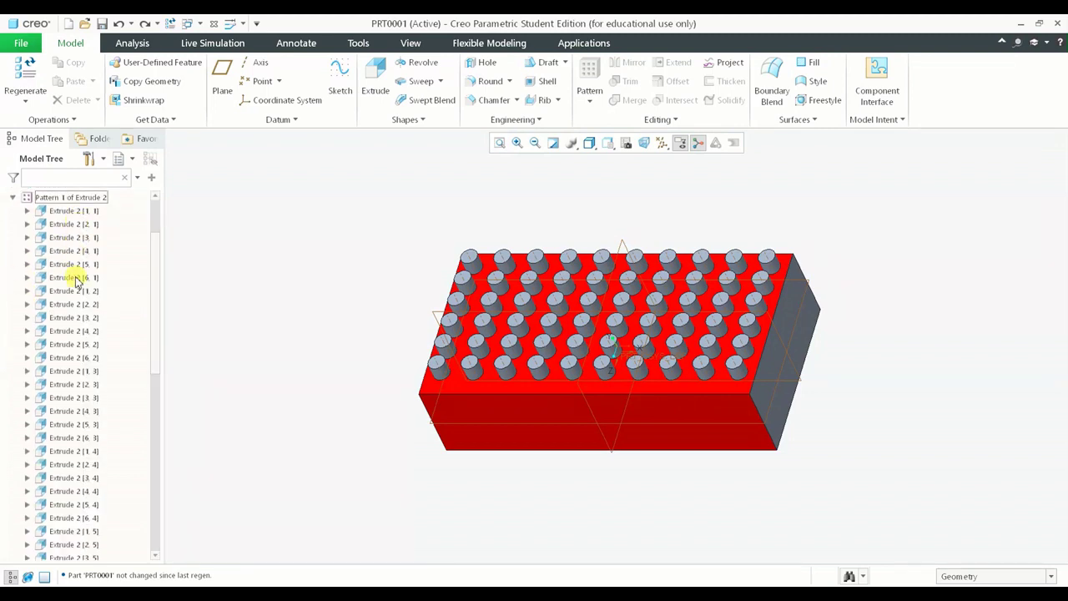
scroll(81, 441, down, 2)
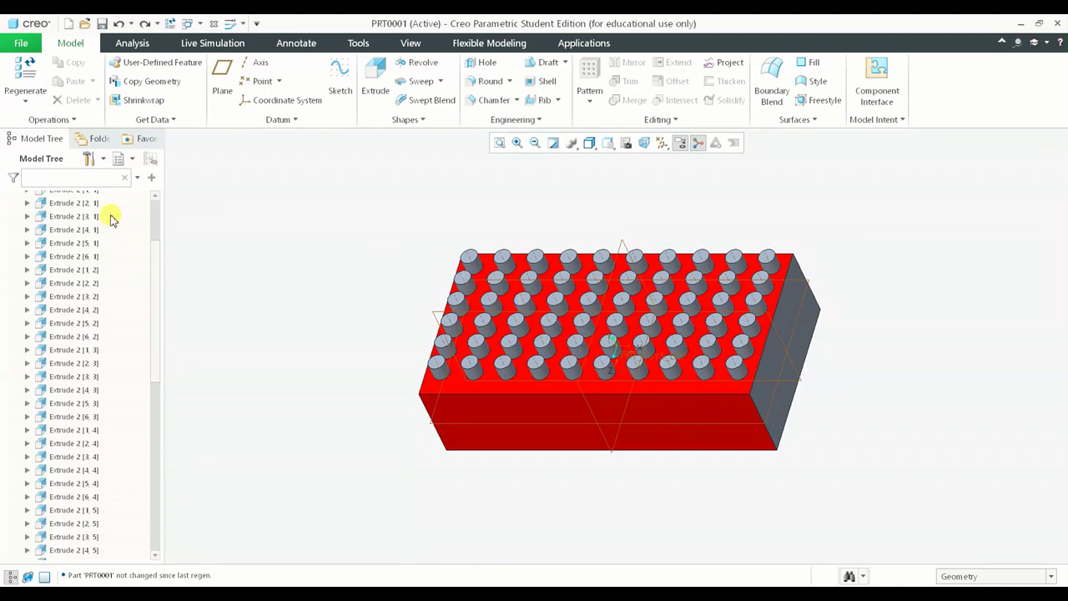
scroll(111, 218, up, 3)
click(84, 290)
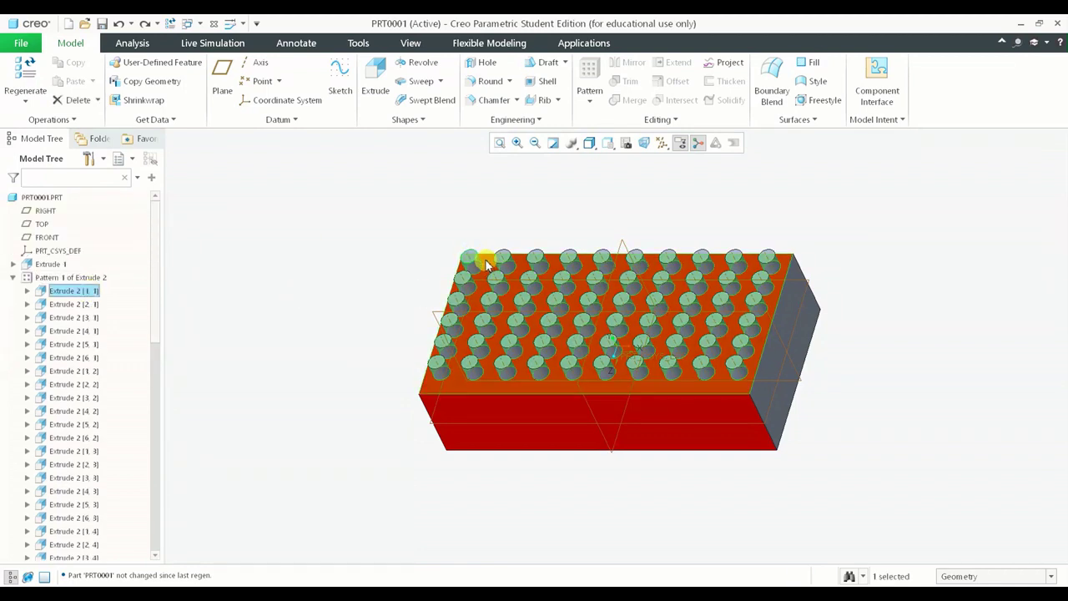
right_click(81, 295)
click(103, 252)
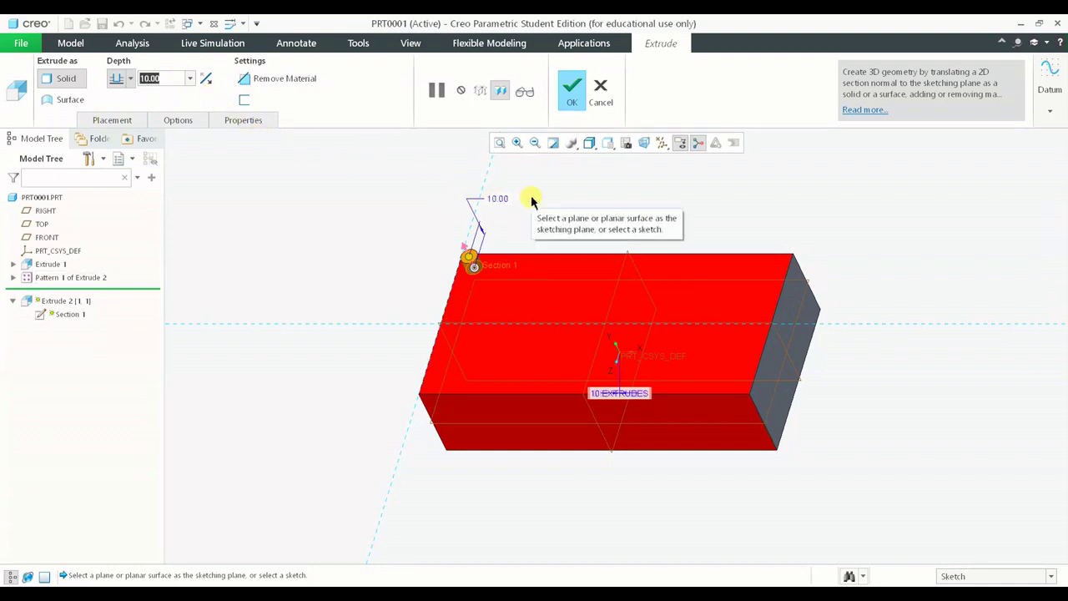
text(15)
key(Return)
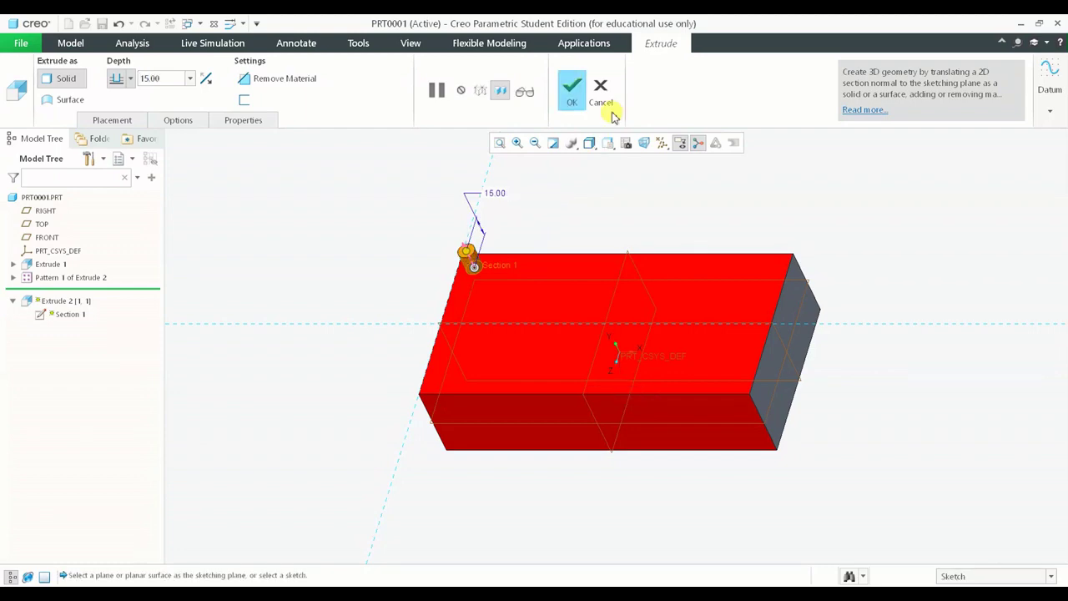
click(572, 88)
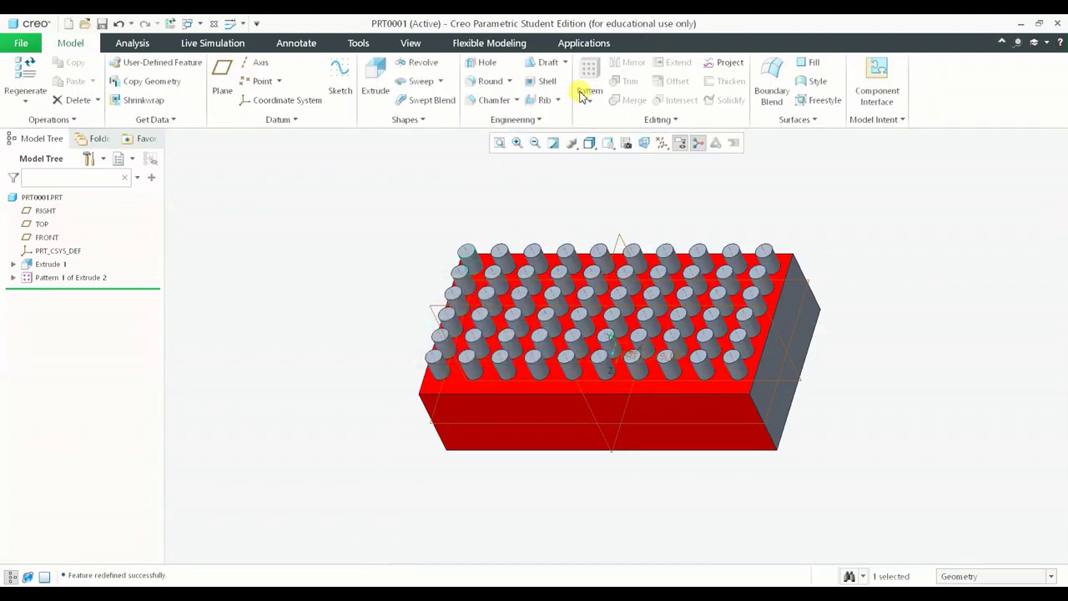
Open the definition of the cylinder pattern and show the dimension settings for both directions
mouse_move(615, 305)
middle_down()
mouse_move(631, 268)
mouse_move(584, 289)
mouse_move(583, 334)
mouse_move(592, 312)
mouse_move(598, 317)
mouse_move(598, 281)
mouse_move(696, 280)
mouse_move(670, 303)
mouse_move(636, 305)
mouse_move(593, 283)
mouse_move(595, 348)
mouse_move(610, 334)
mouse_move(712, 315)
mouse_move(615, 291)
middle_up()
click(60, 277)
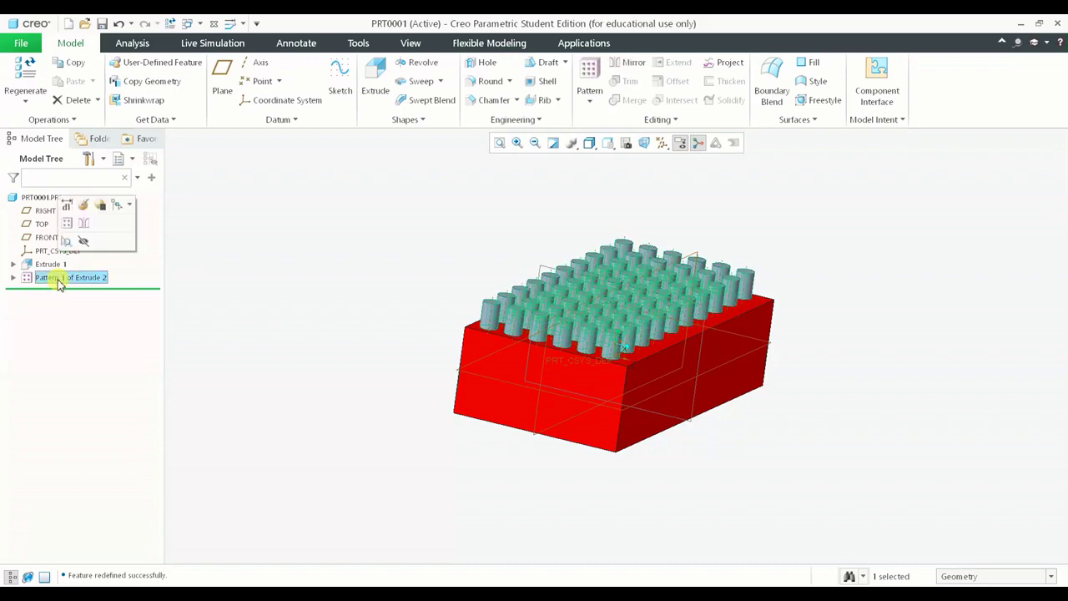
click(84, 205)
scroll(547, 296, down, 2)
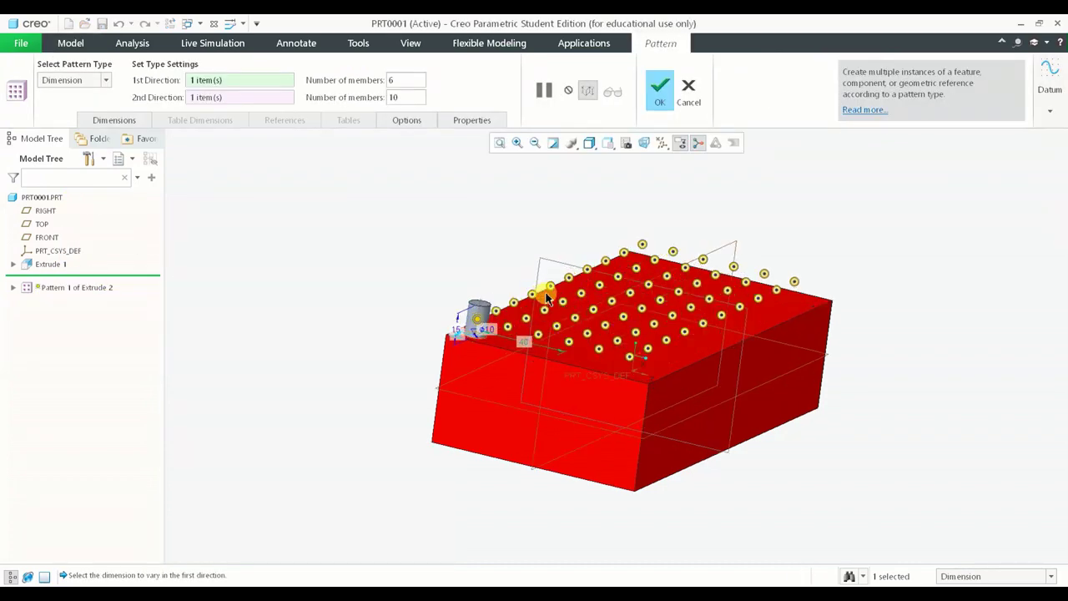
scroll(547, 296, down, 2)
scroll(426, 334, down, 3)
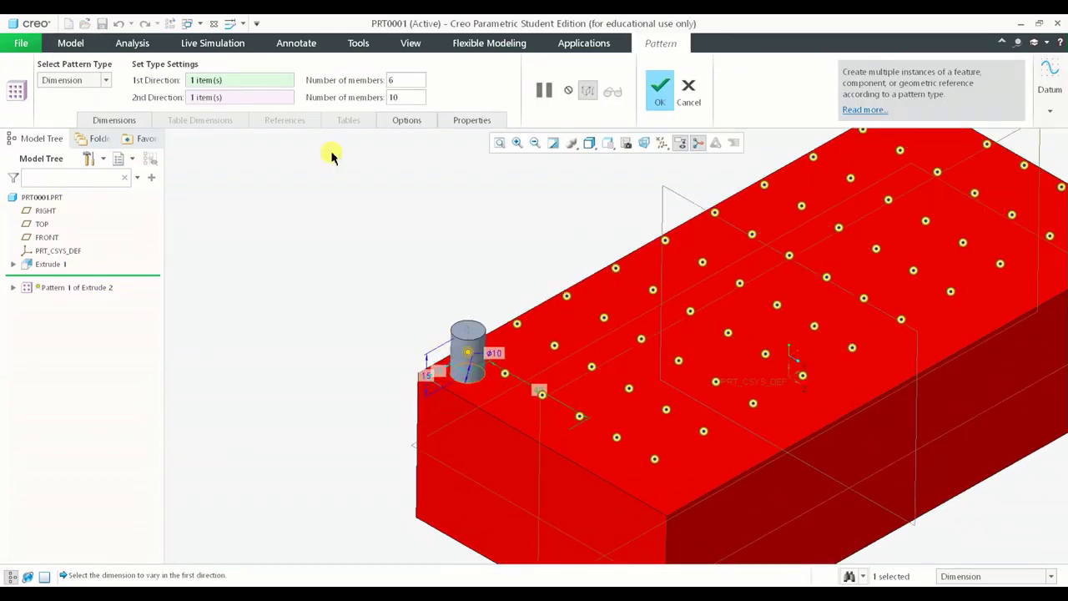
click(134, 122)
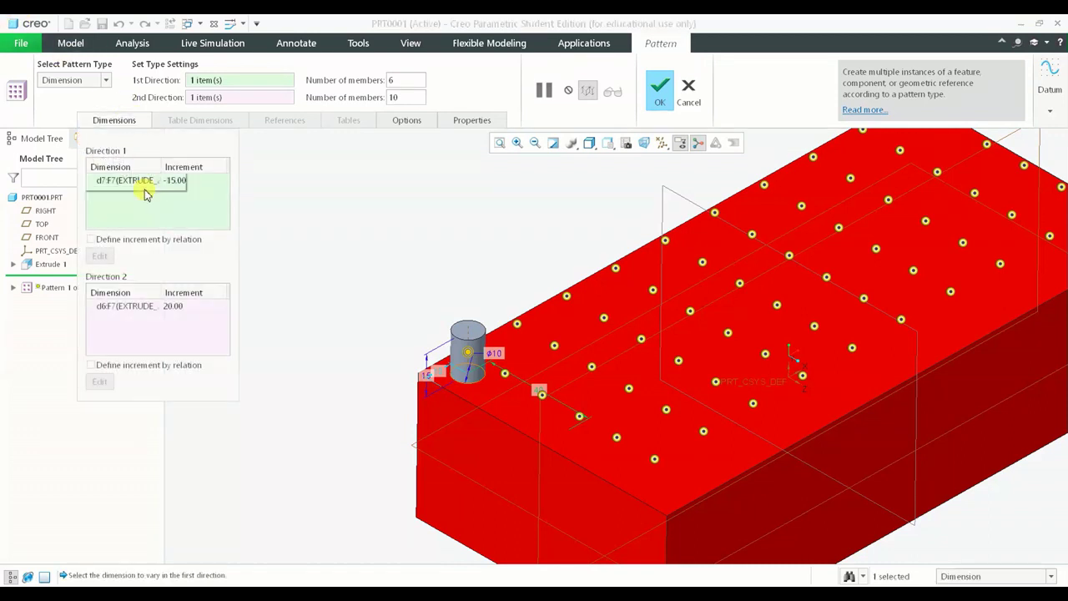
Examine which cylinder dimensions and increments drive the pattern's first and second directions
click(125, 181)
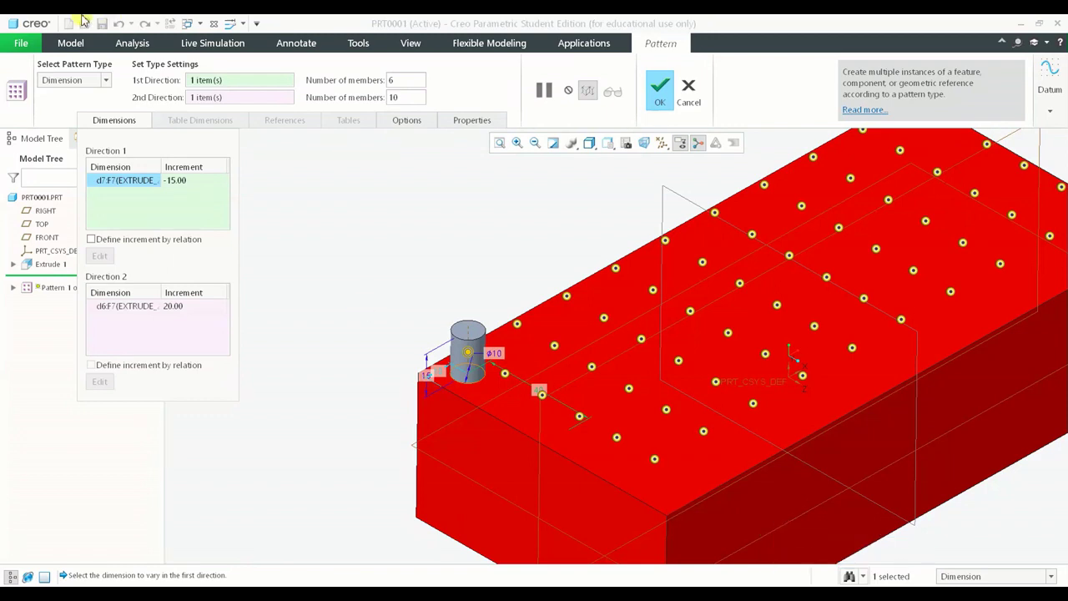
click(137, 327)
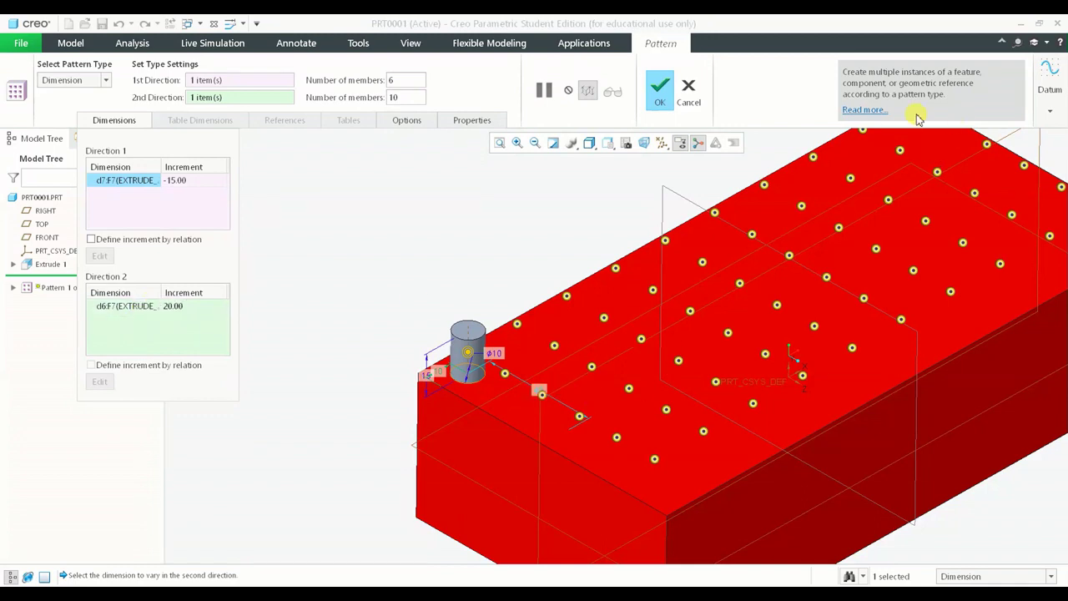
click(140, 195)
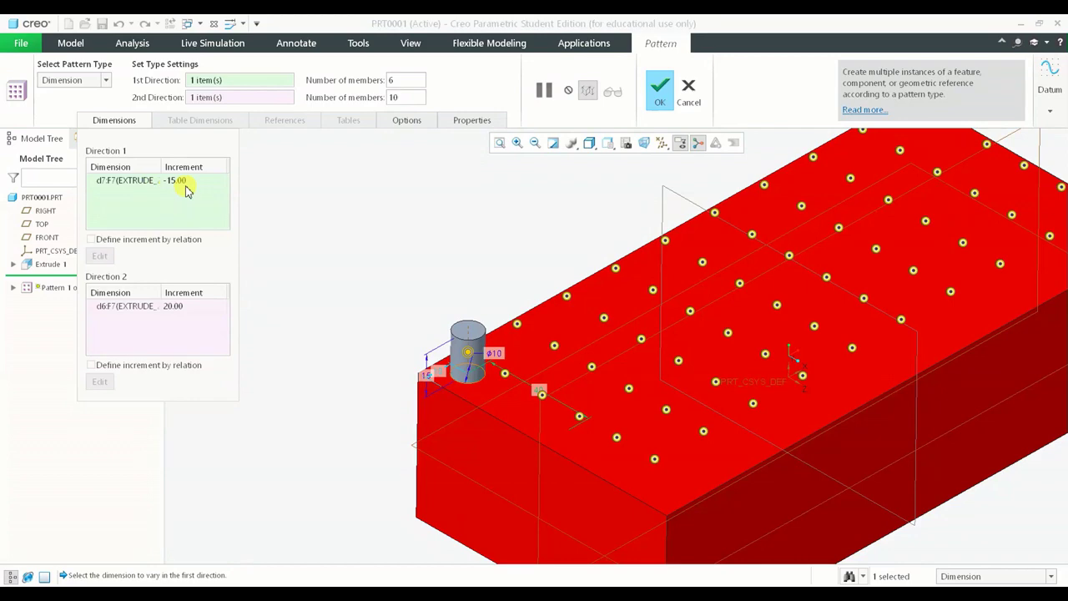
scroll(530, 375, down, 3)
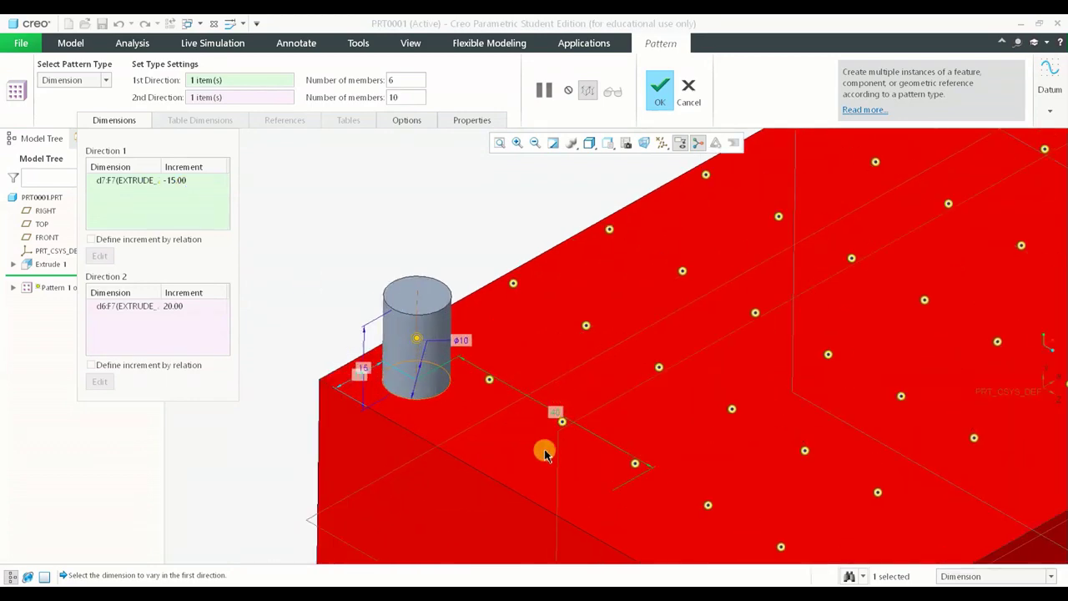
click(121, 324)
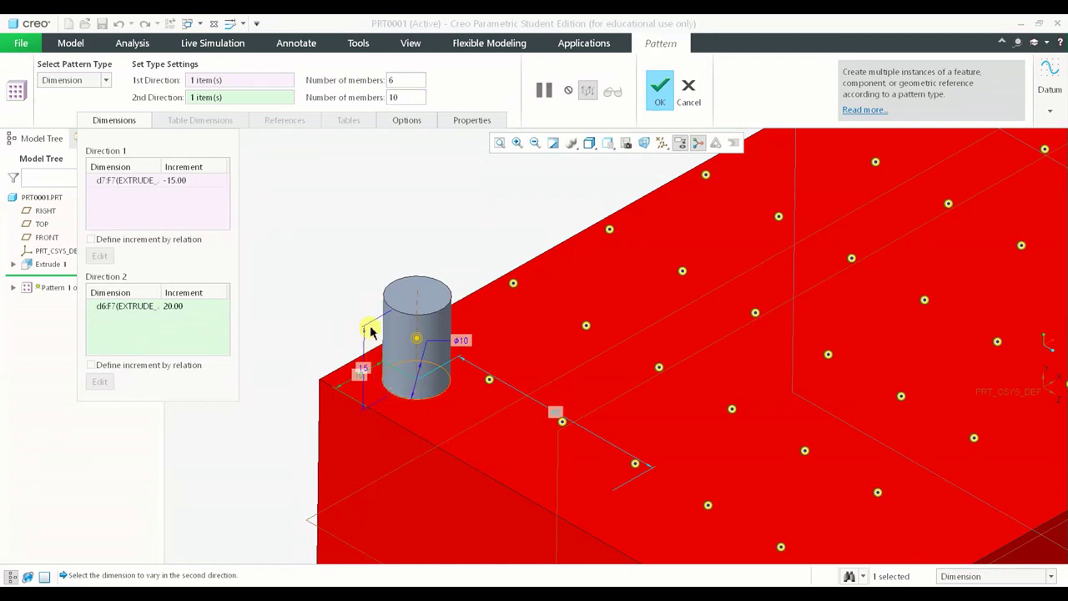
scroll(471, 362, down, 3)
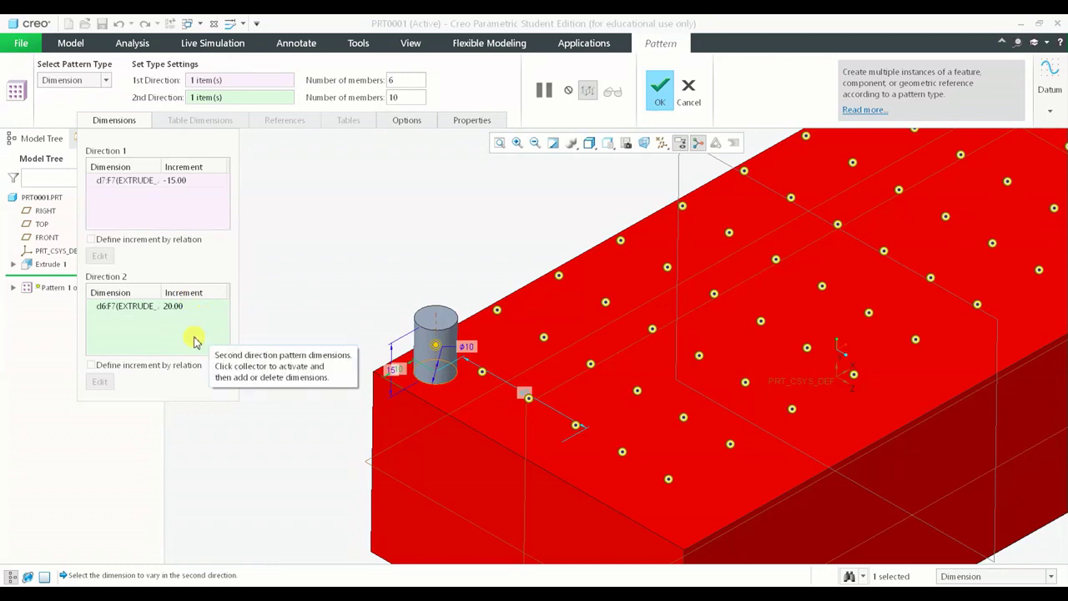
click(150, 185)
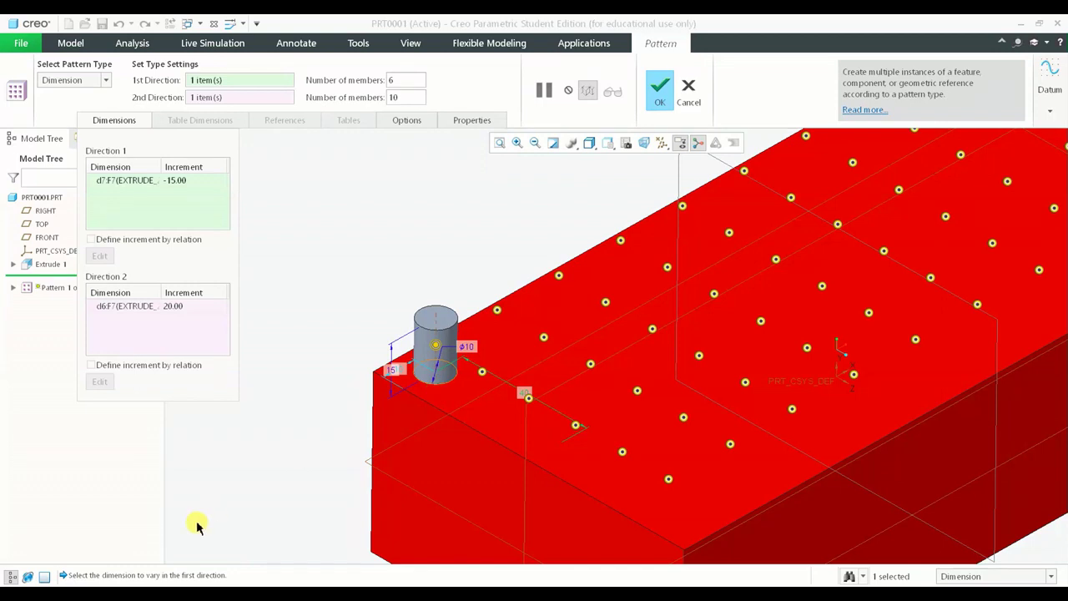
Add the cylinder height as a second varying dimension in Direction 2 with an increment of 5, and complete the pattern
click(156, 333)
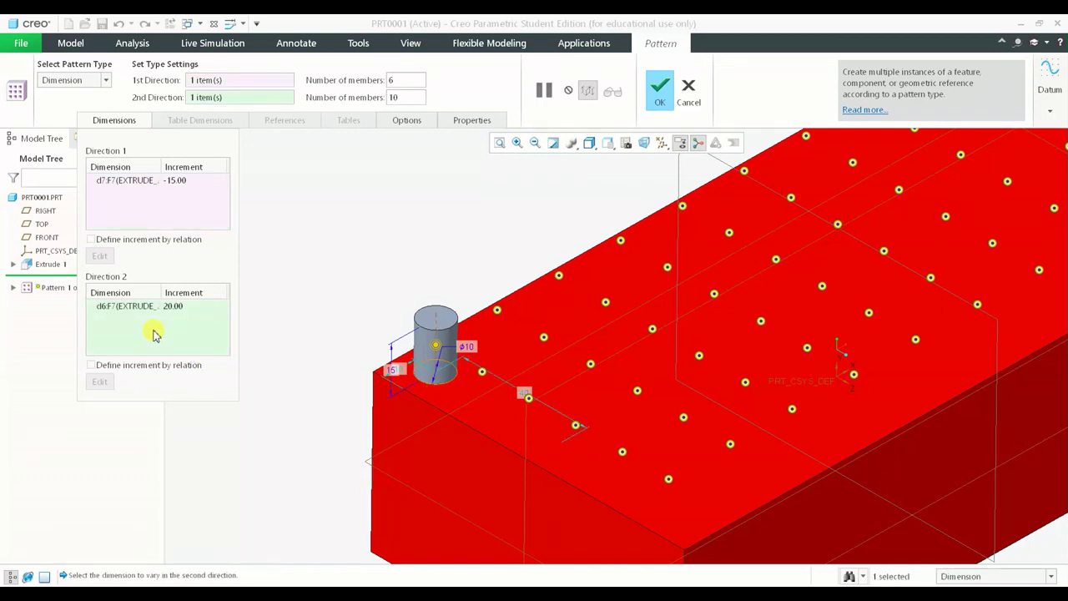
click(142, 307)
scroll(376, 342, up, 5)
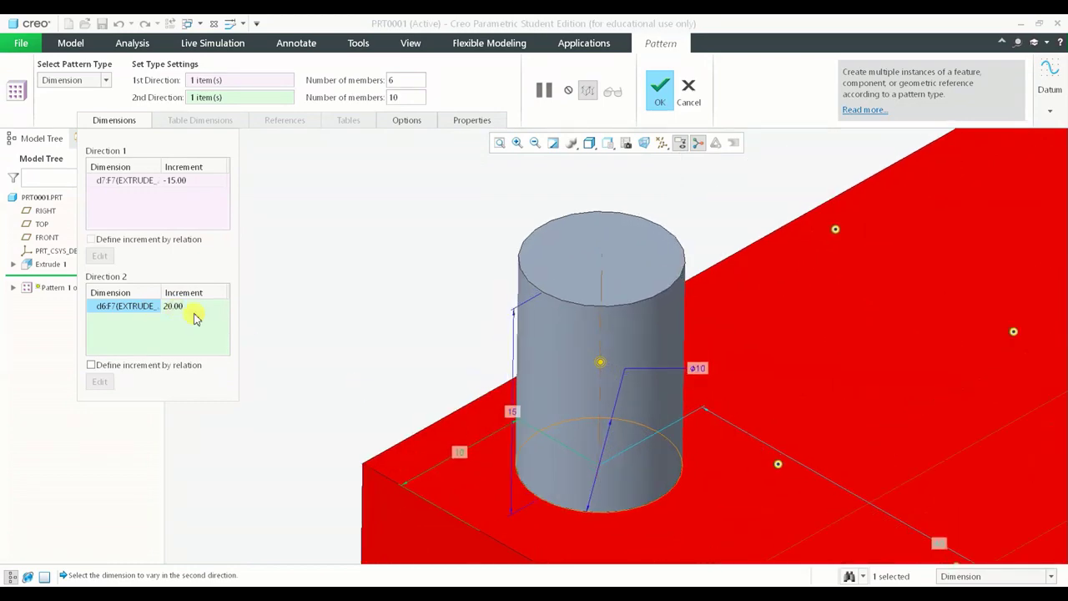
scroll(500, 480, down, 5)
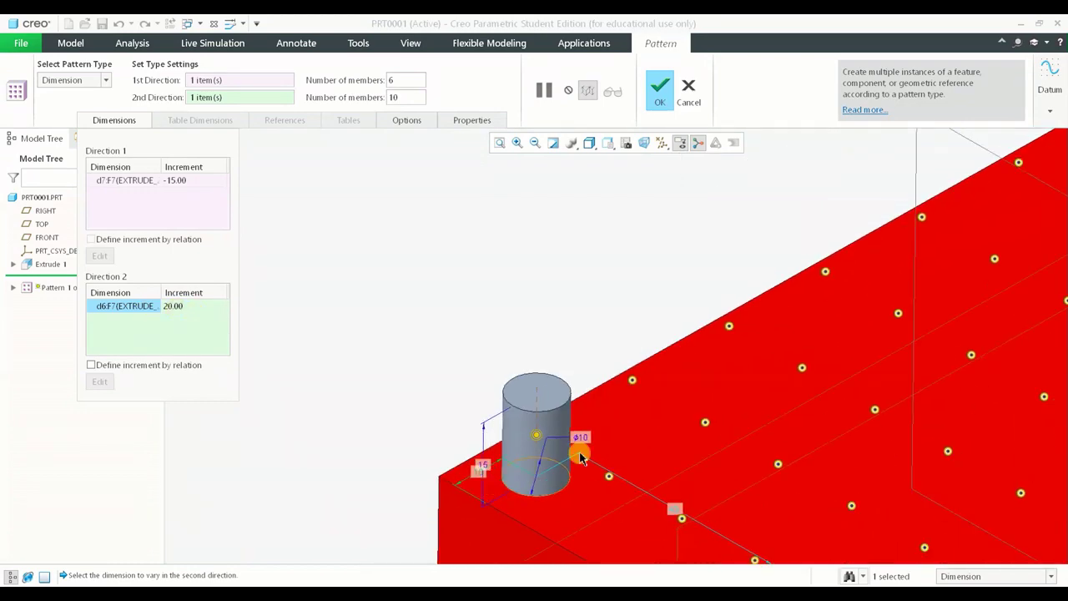
shift+middle_drag(579, 453, 346, 316)
scroll(332, 318, down, 1)
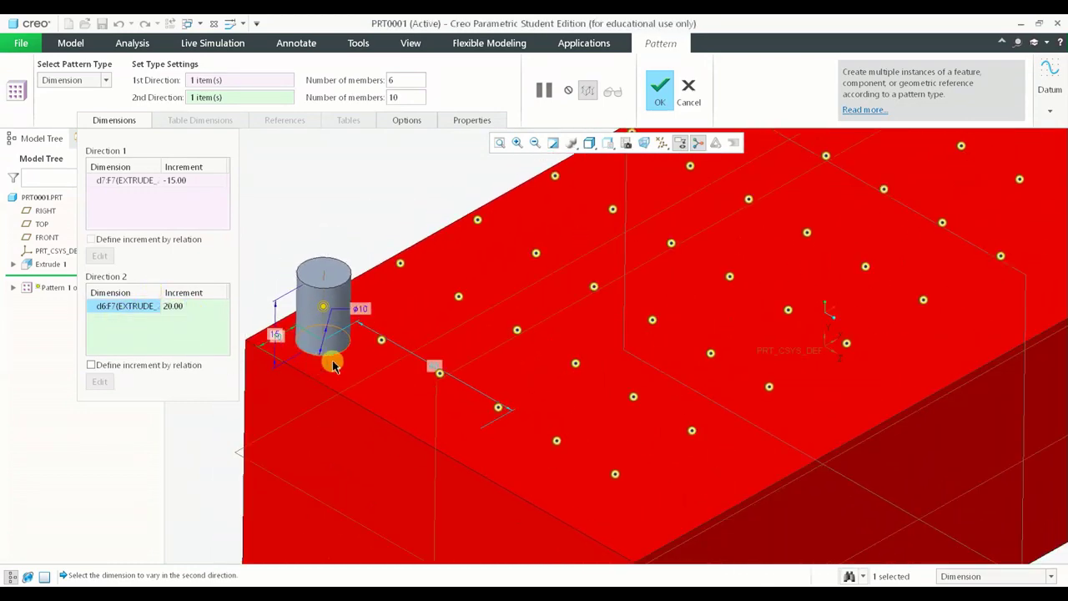
shift+middle_drag(333, 365, 448, 343)
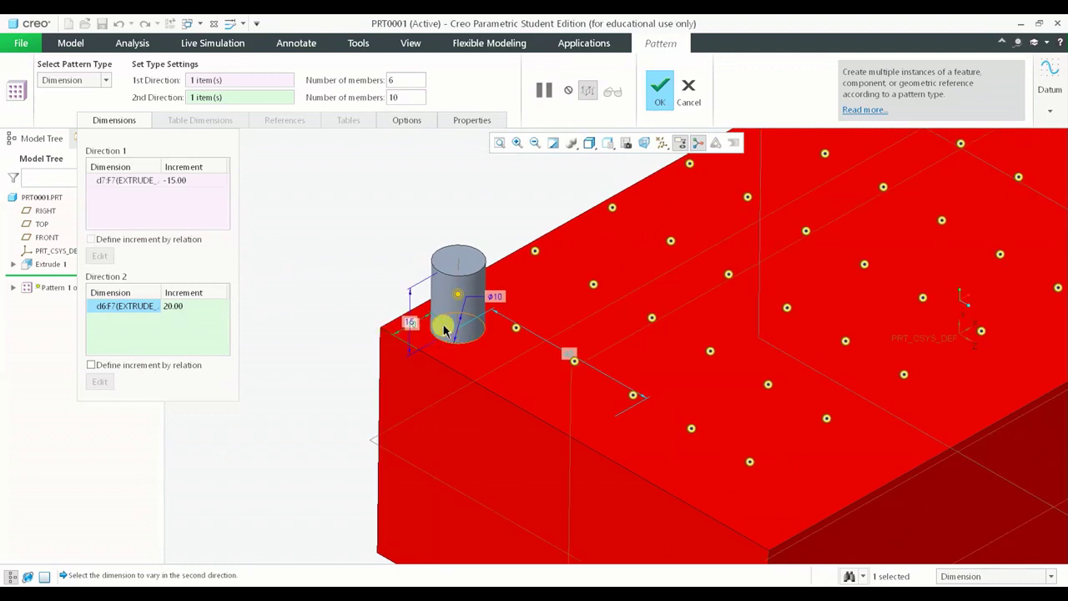
scroll(443, 327, up, 3)
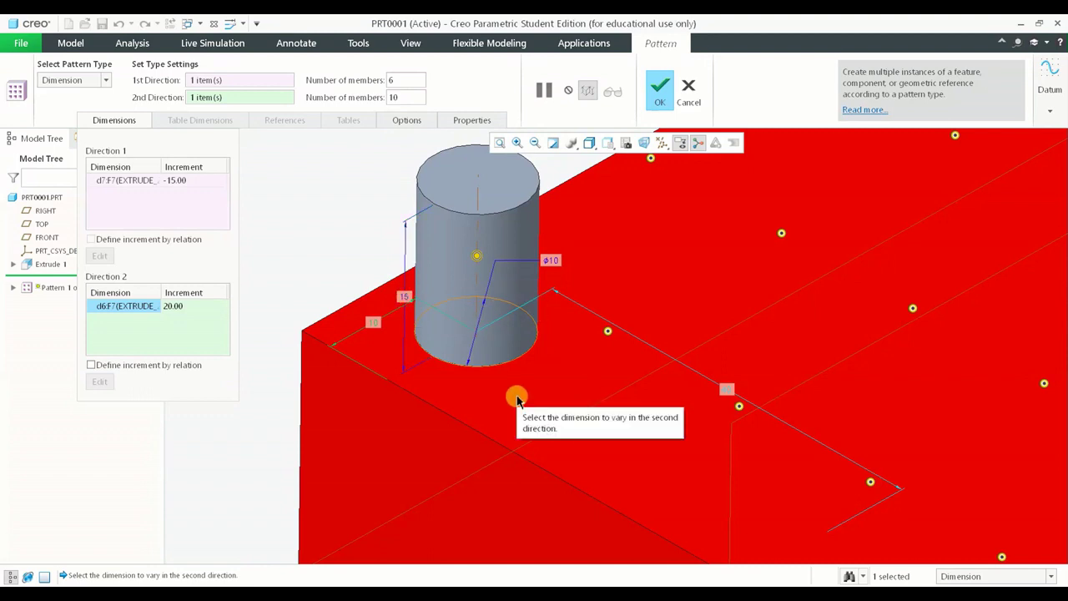
ctrl+click(405, 301)
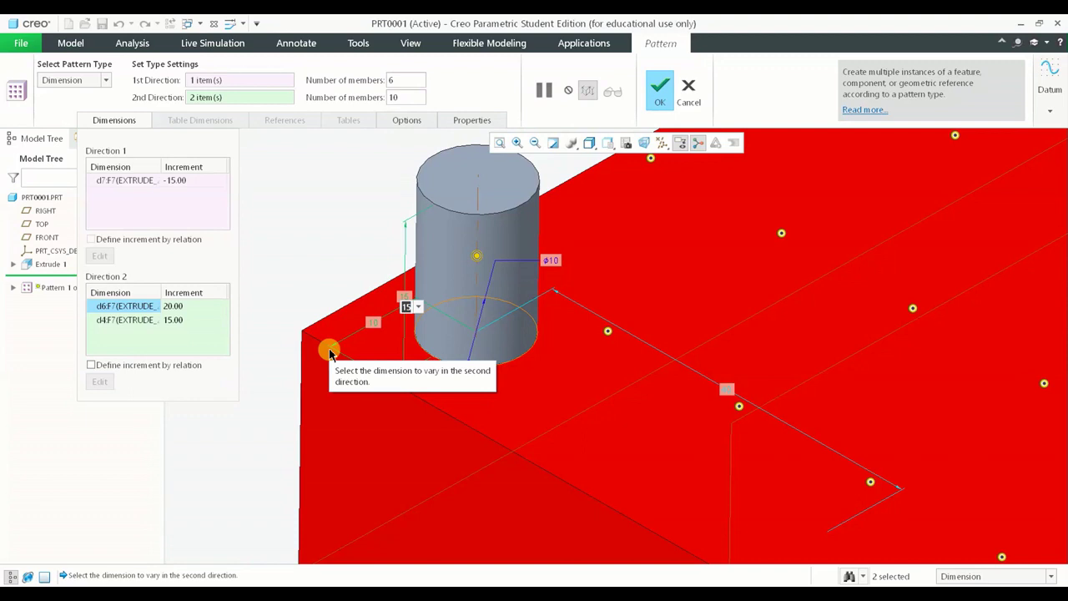
text(5)
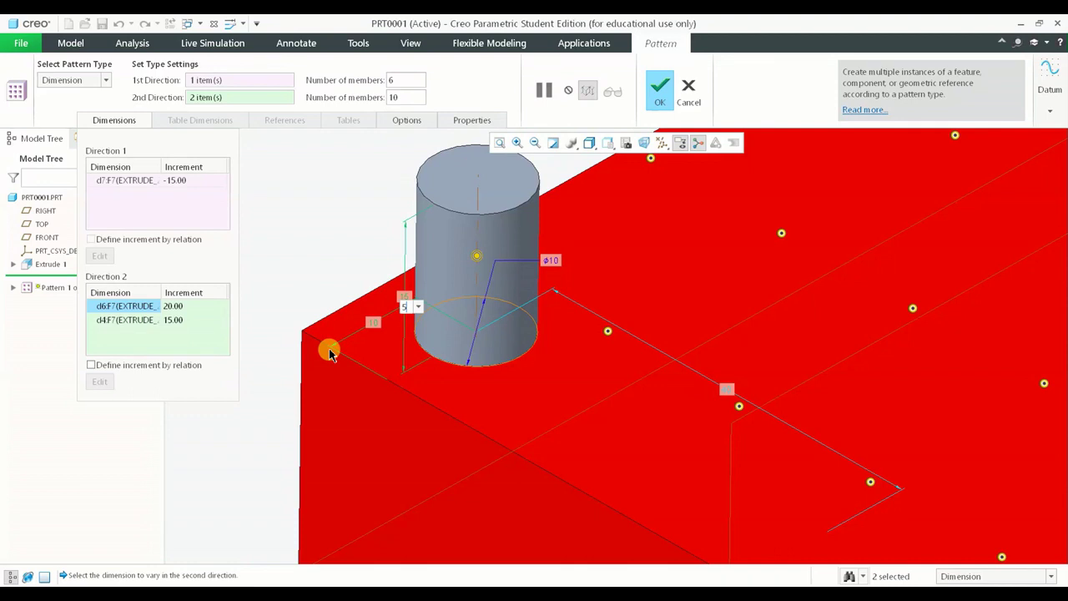
key(Return)
scroll(406, 341, down, 4)
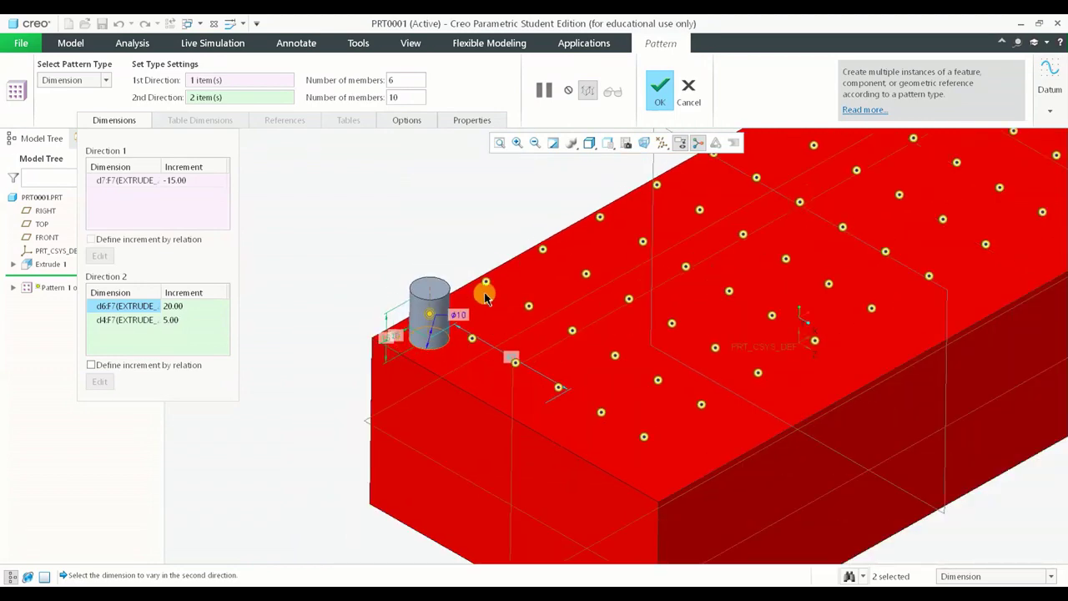
click(660, 91)
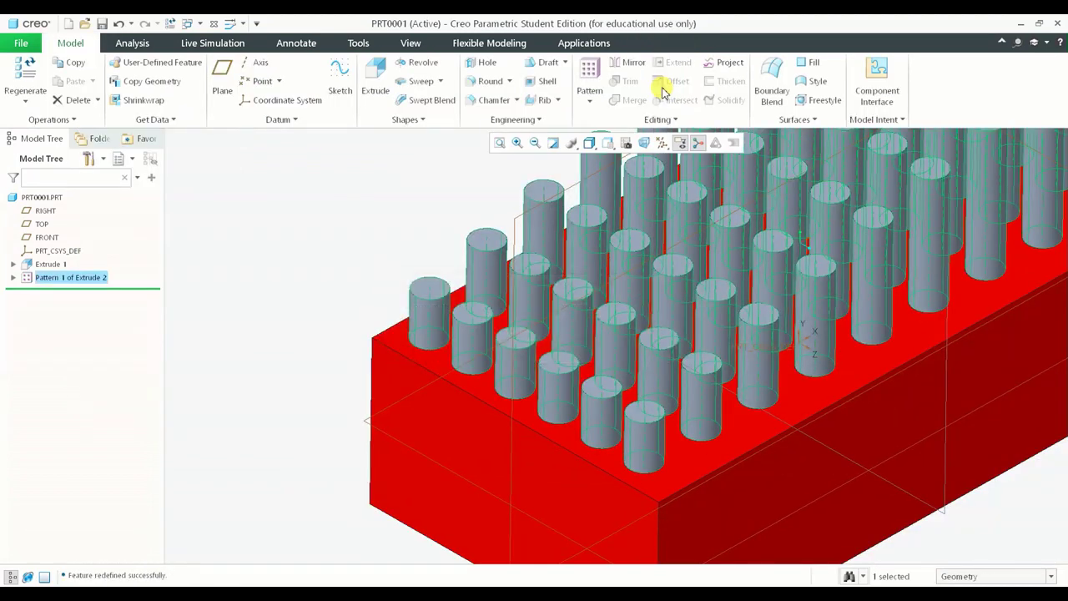
Examine from several angles how the patterned cylinders' heights vary along the second direction
scroll(779, 337, down, 3)
mouse_move(639, 167)
middle_down()
mouse_move(729, 239)
mouse_move(672, 258)
mouse_move(693, 262)
mouse_move(648, 356)
mouse_move(592, 405)
mouse_move(604, 362)
mouse_move(589, 384)
middle_up()
middle_drag(443, 376, 468, 375)
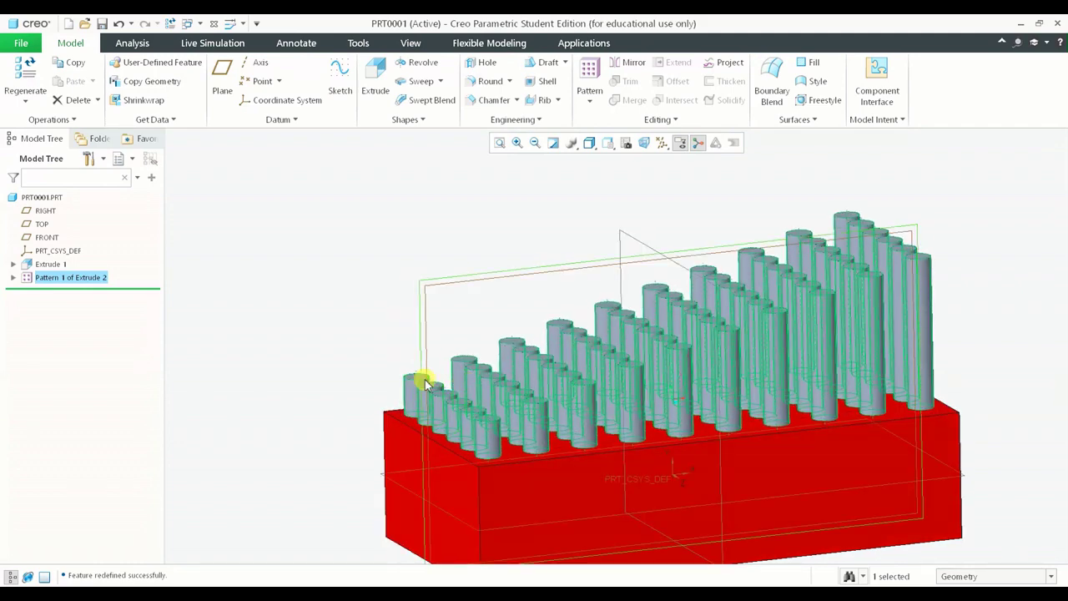
scroll(423, 381, up, 2)
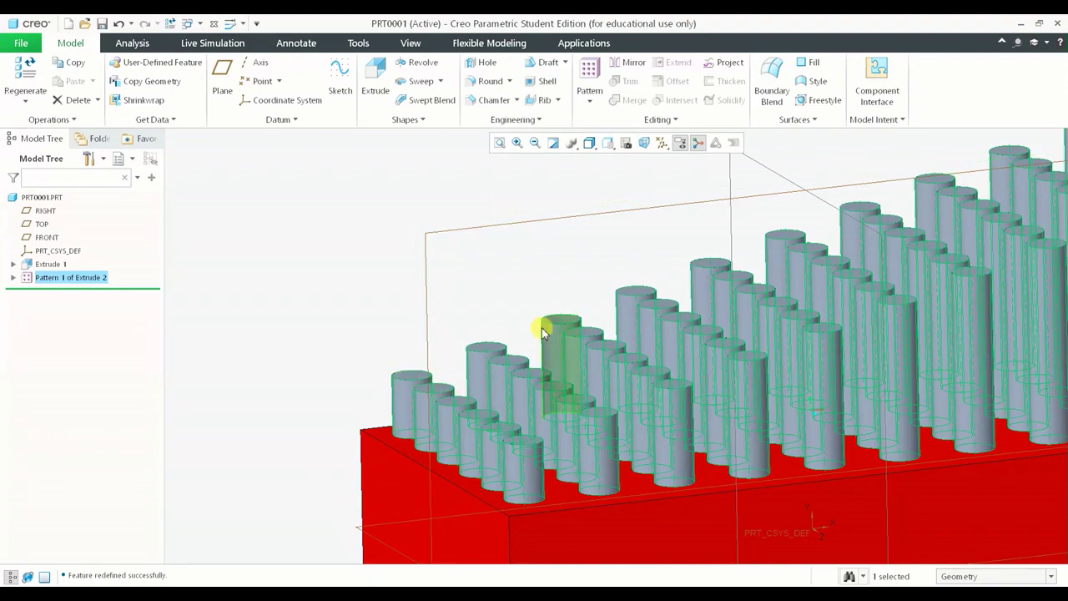
scroll(856, 256, down, 2)
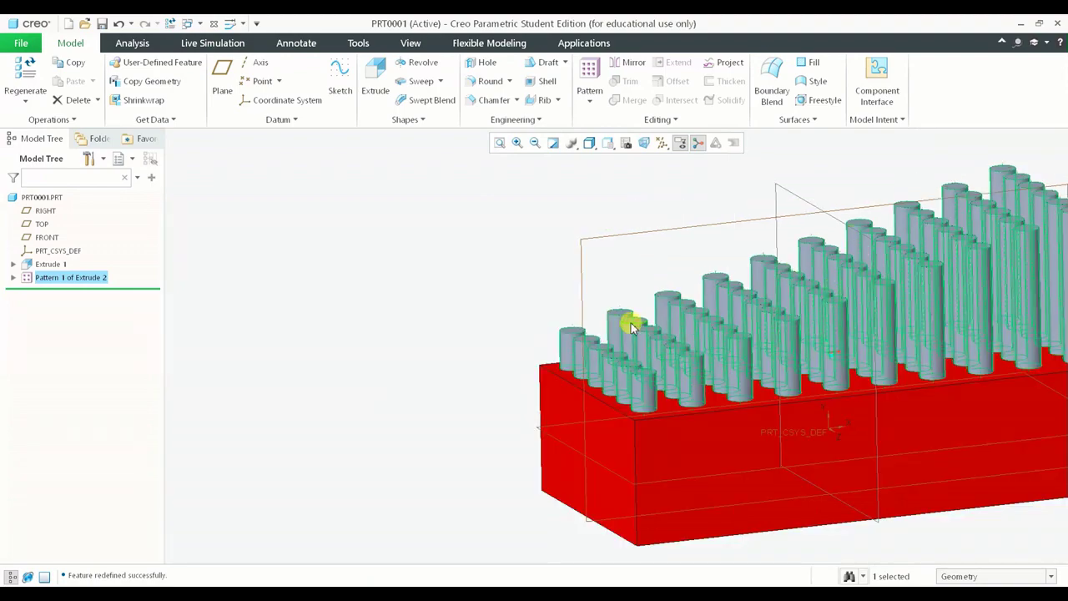
mouse_move(629, 322)
middle_down()
mouse_move(617, 291)
mouse_move(632, 343)
mouse_move(625, 381)
mouse_move(617, 339)
mouse_move(634, 378)
mouse_move(627, 389)
mouse_move(617, 331)
mouse_move(645, 351)
middle_up()
click(569, 290)
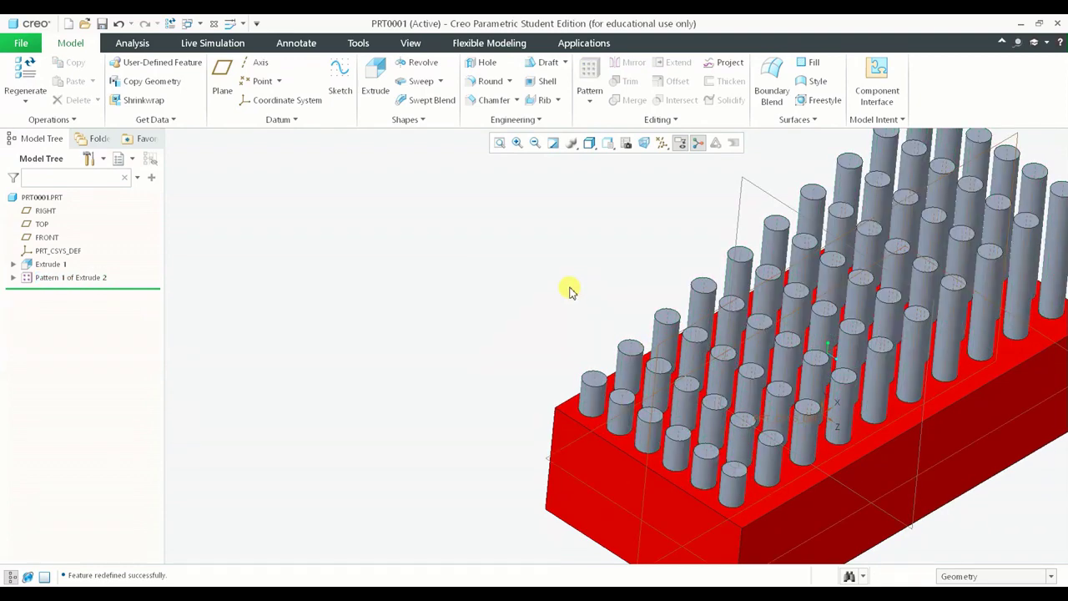
scroll(688, 335, down, 1)
shift+middle_drag(689, 335, 534, 328)
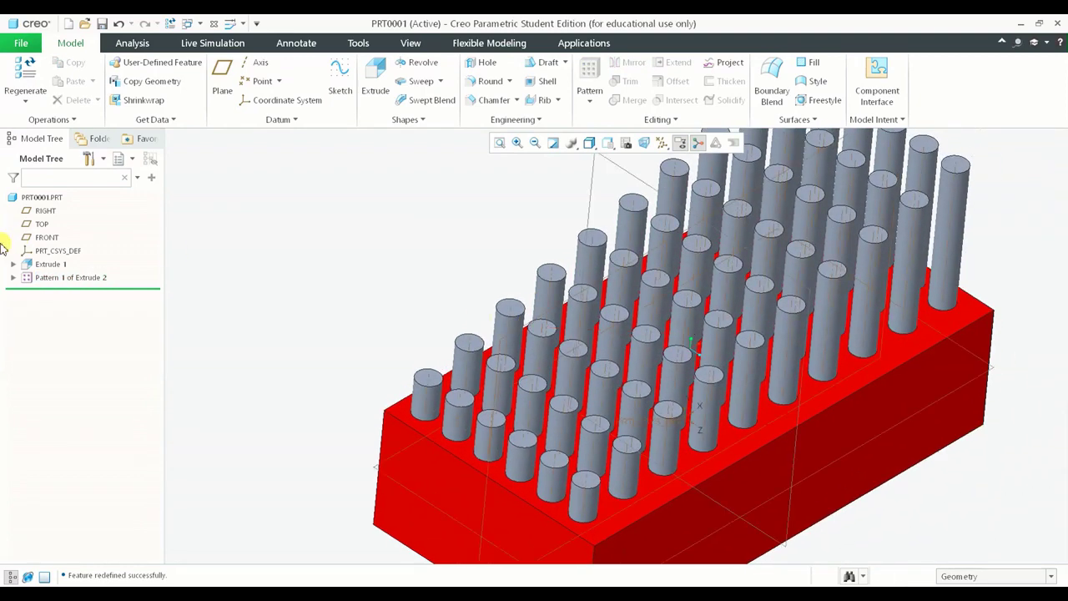
Reopen the cylinder pattern's definition and make the Direction 1 dimension collection active for selection
click(69, 280)
click(95, 216)
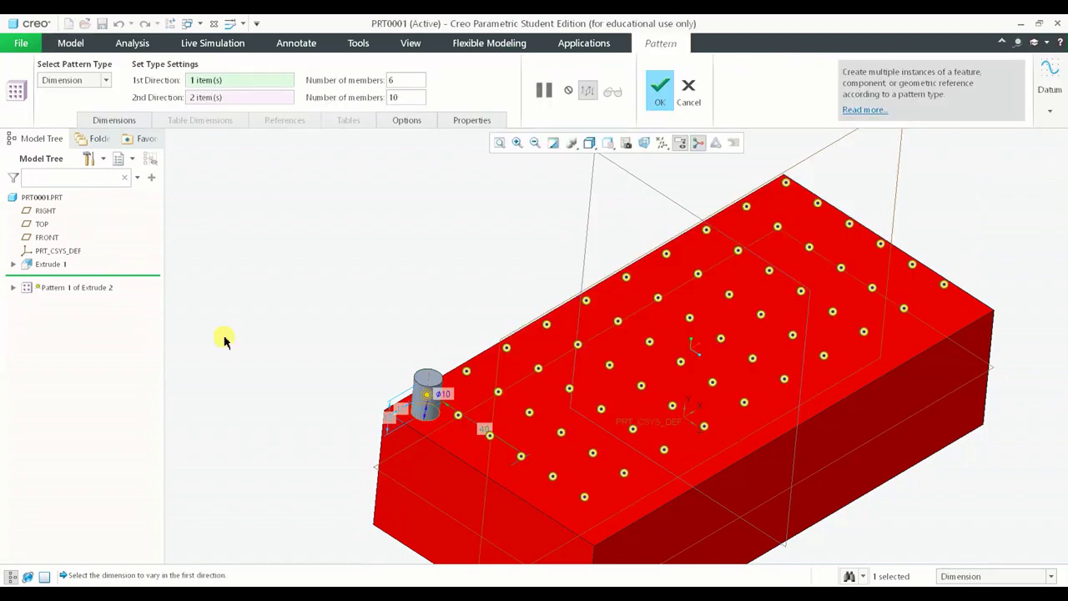
scroll(476, 404, down, 2)
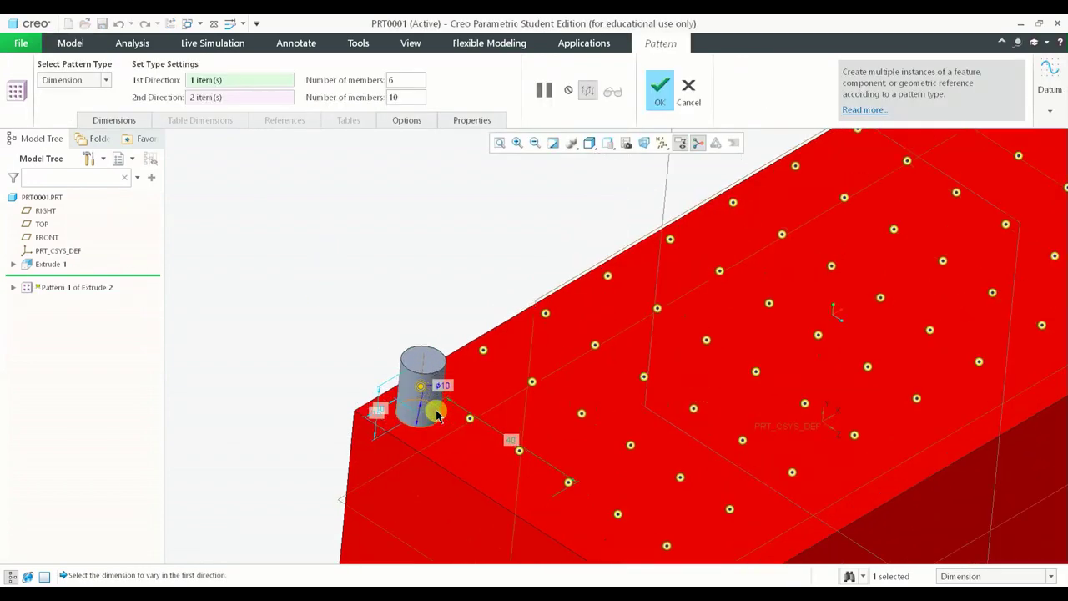
scroll(435, 415, down, 2)
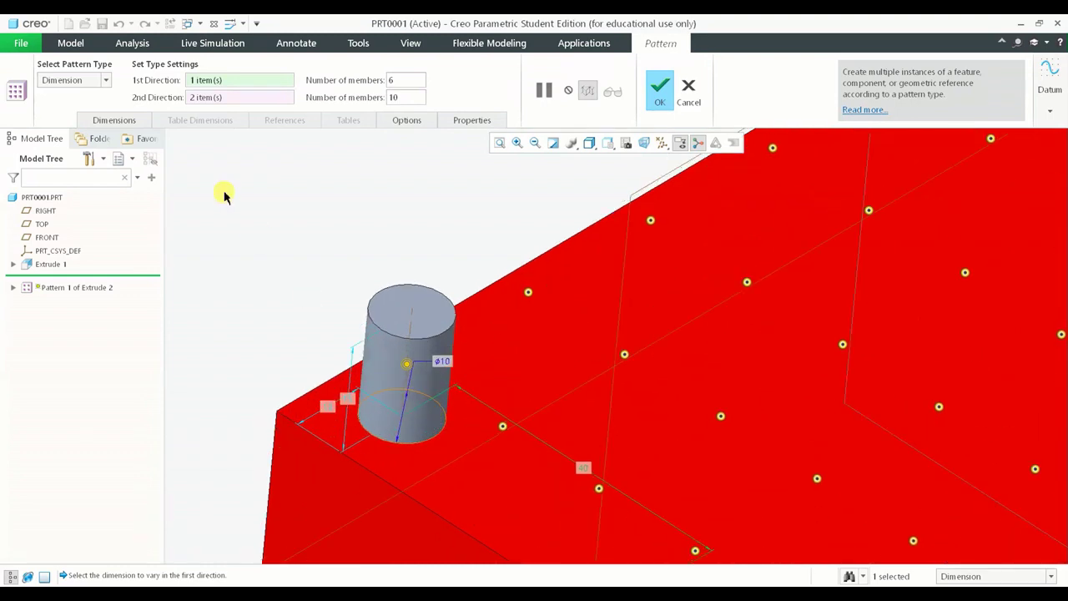
click(115, 120)
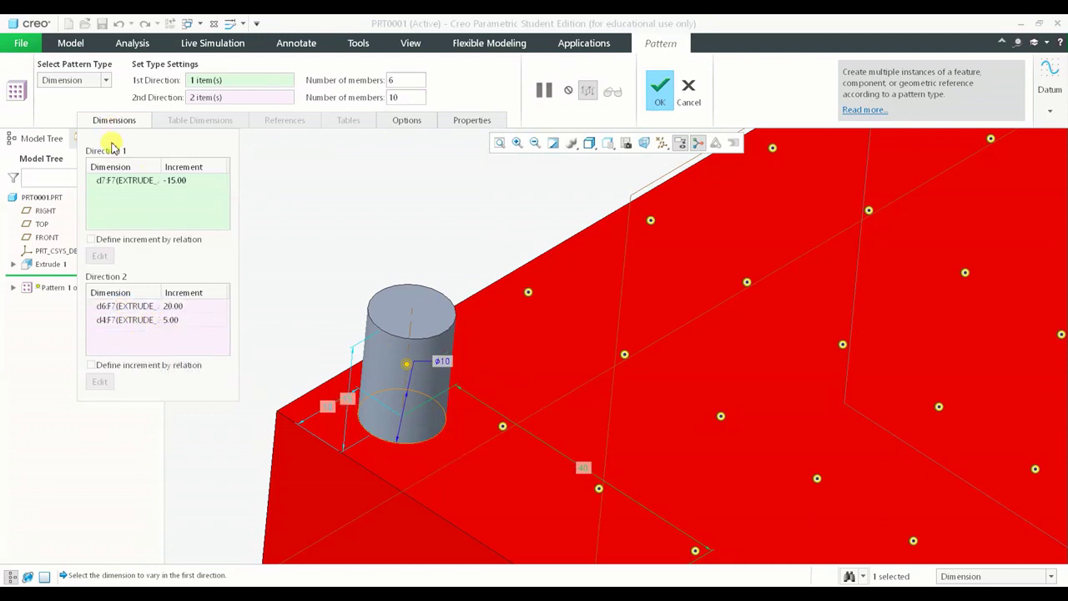
click(107, 192)
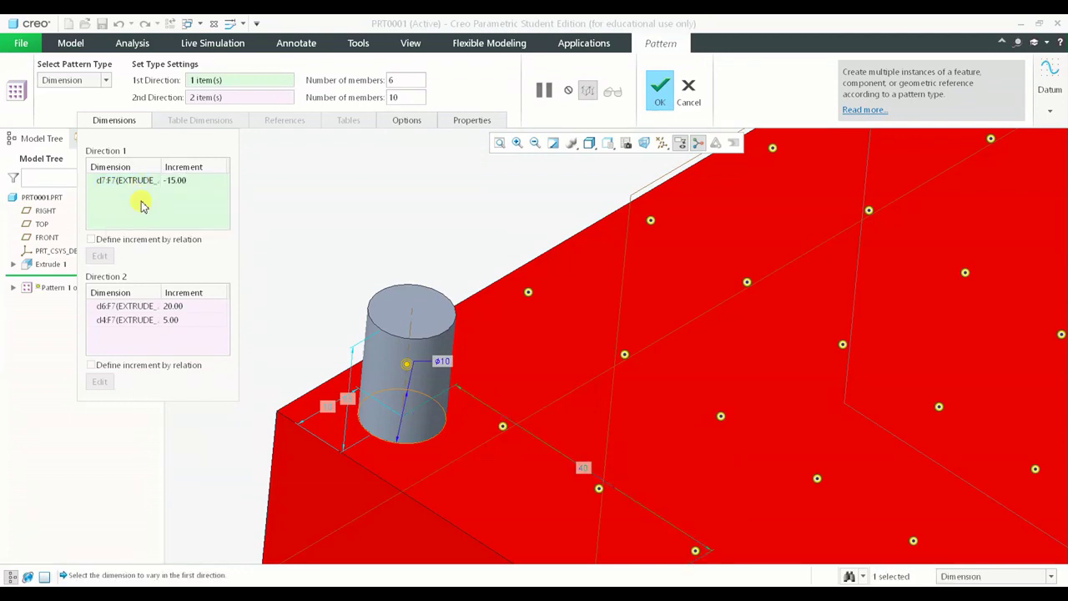
Add the cylinder diameter as a second varying dimension in Direction 1 with an increment of 1, and complete the pattern
shift+middle_drag(452, 385, 478, 256)
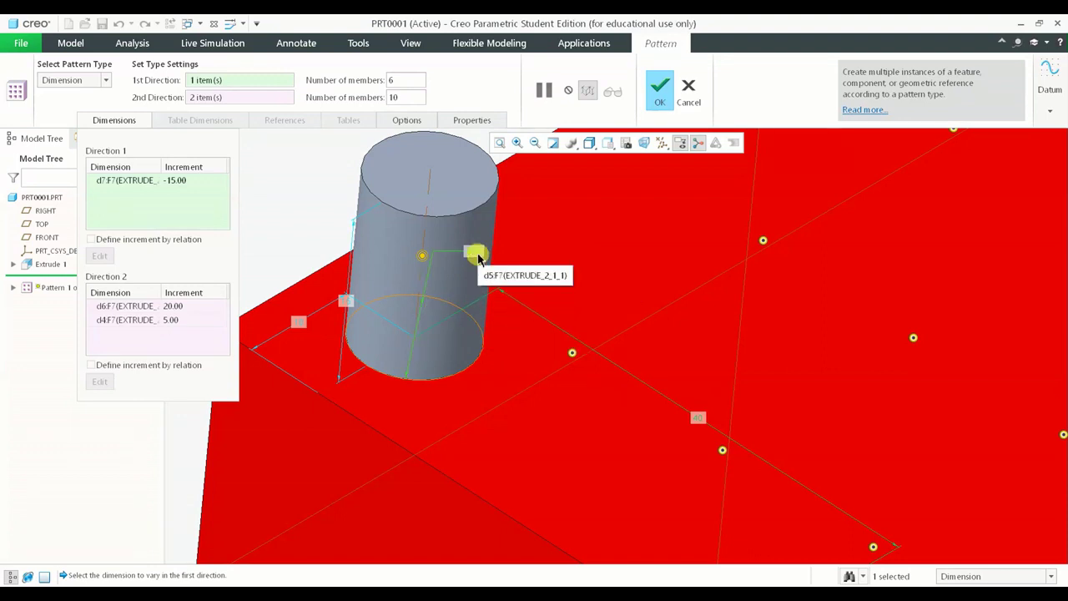
click(475, 254)
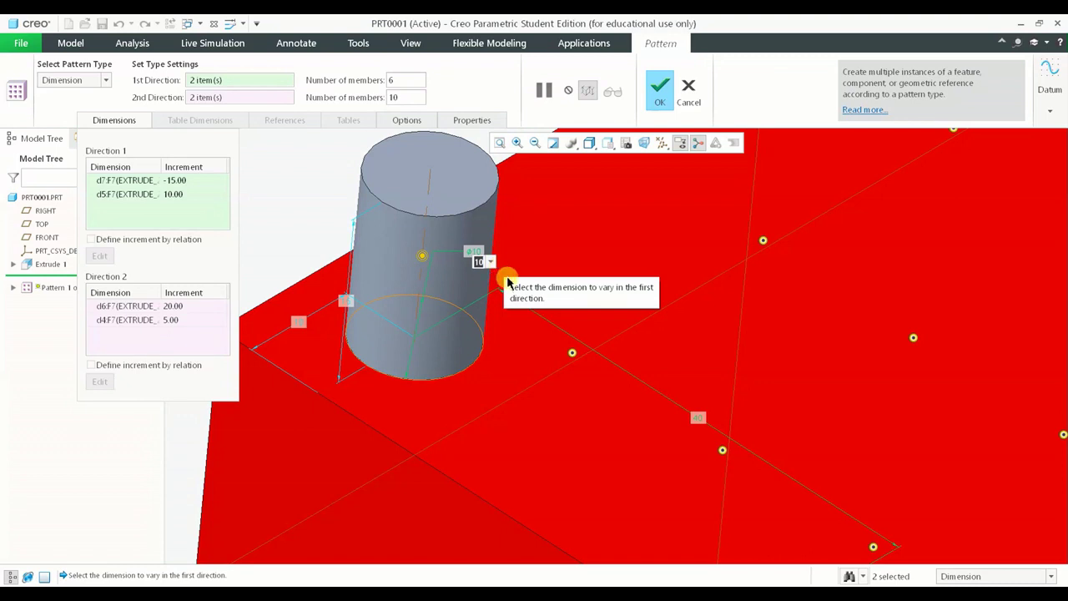
scroll(508, 282, up, 4)
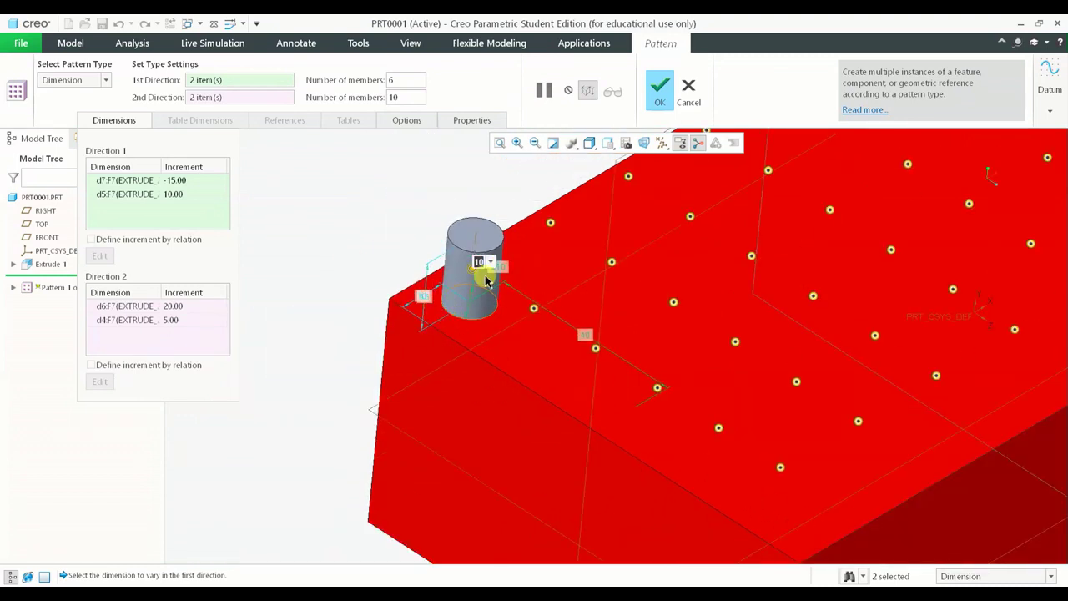
text(1)
key(Return)
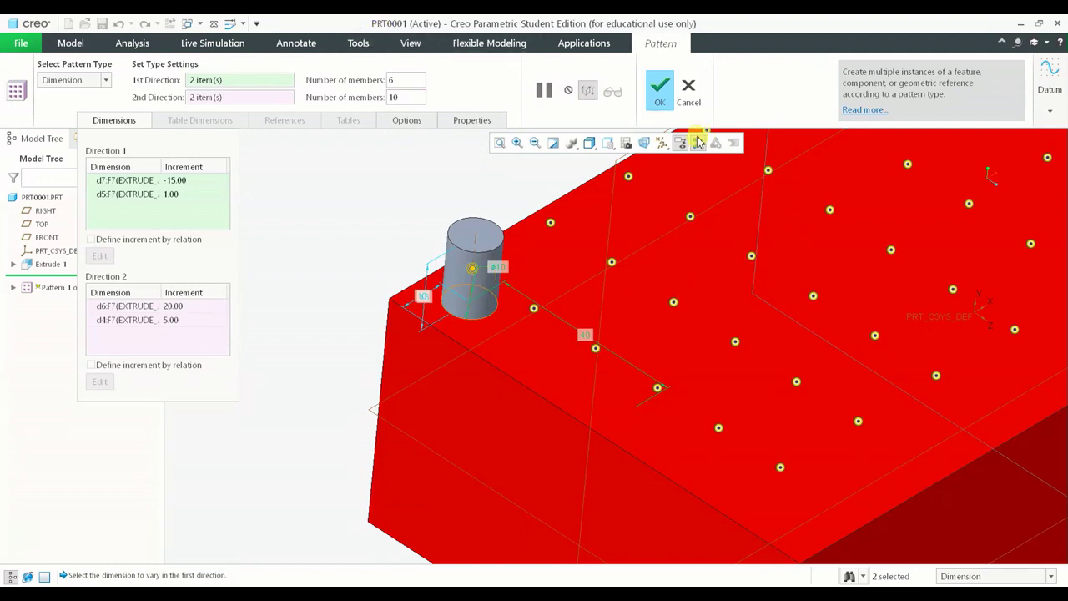
click(659, 88)
Examine from several angles how the patterned cylinders' diameters vary along the first direction and their heights along the second
scroll(671, 217, down, 2)
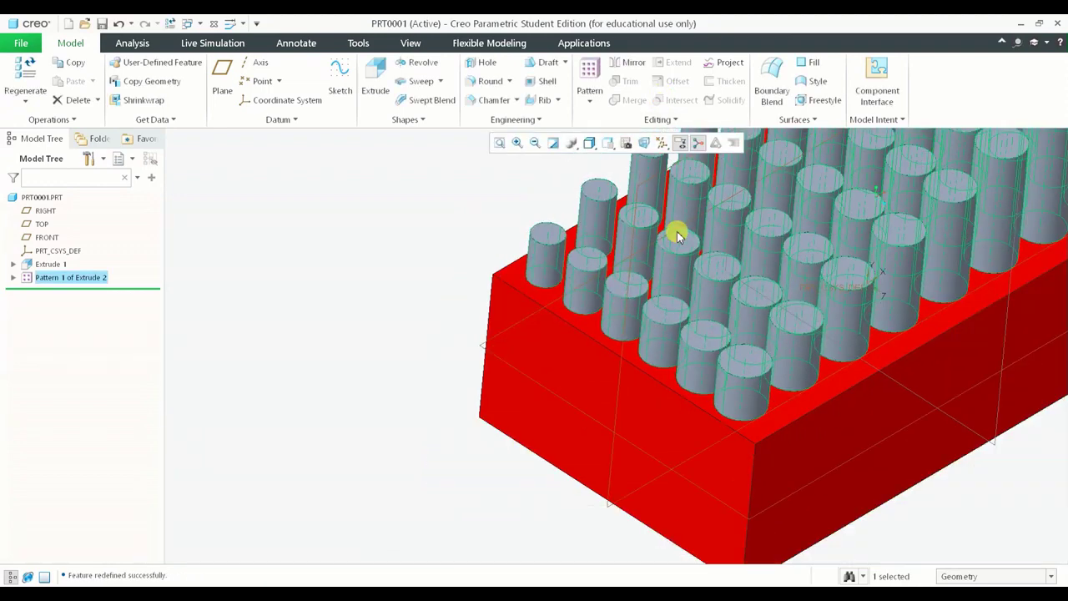
scroll(731, 233, down, 1)
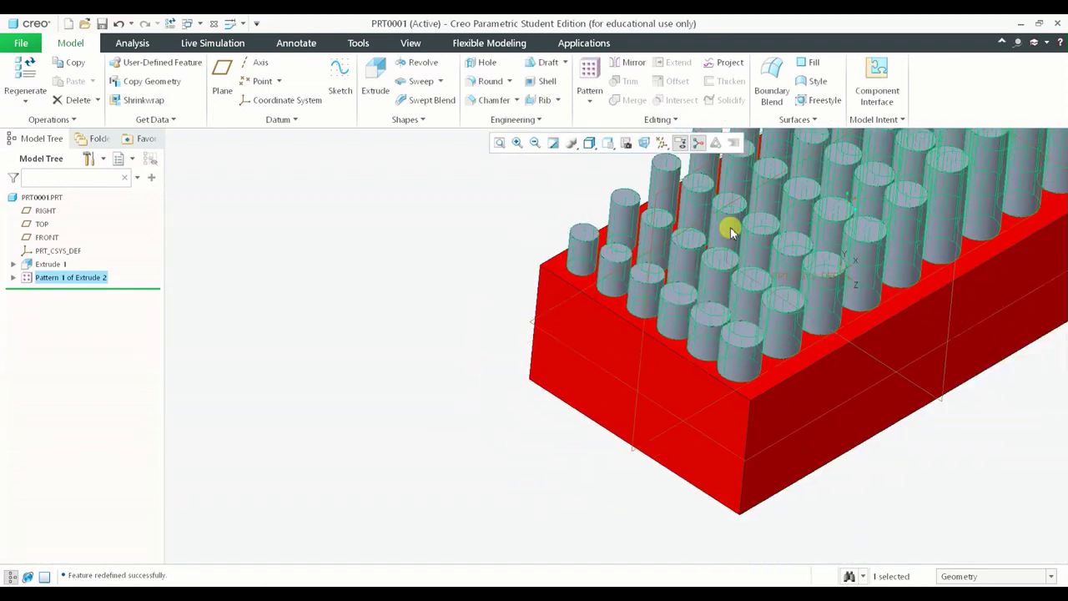
click(607, 143)
click(634, 244)
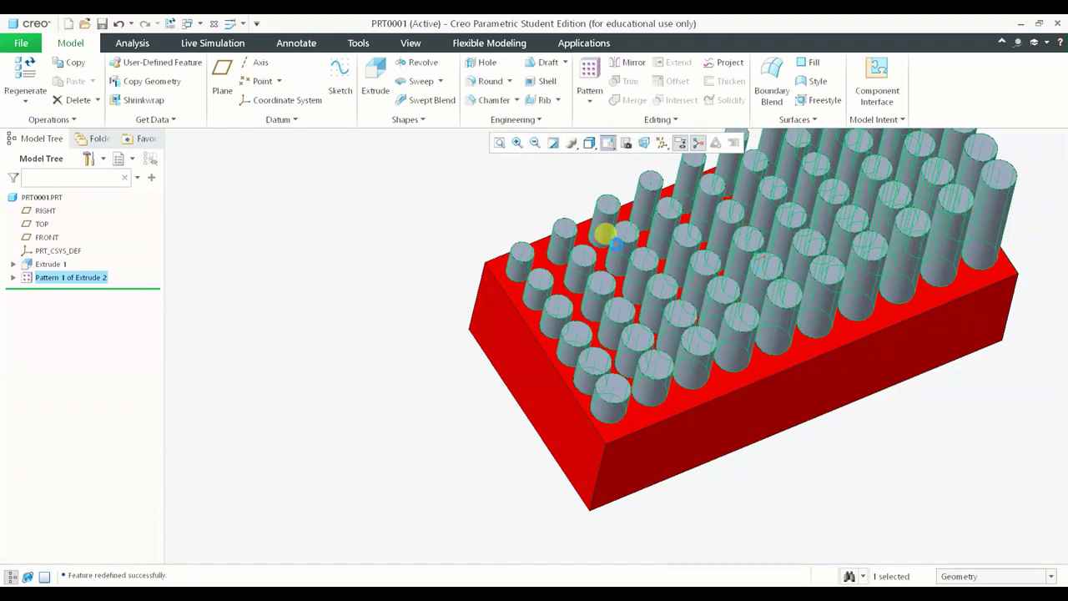
middle_drag(589, 373, 609, 322)
mouse_move(553, 451)
middle_down()
mouse_move(468, 443)
mouse_move(506, 453)
mouse_move(406, 353)
middle_up()
scroll(405, 309, down, 5)
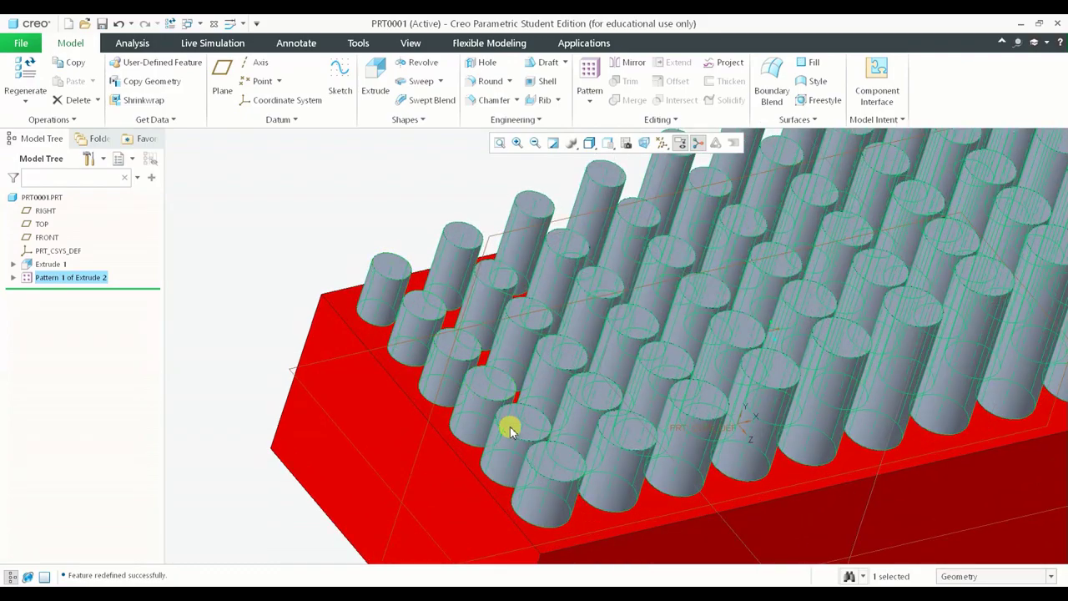
middle_drag(562, 474, 544, 461)
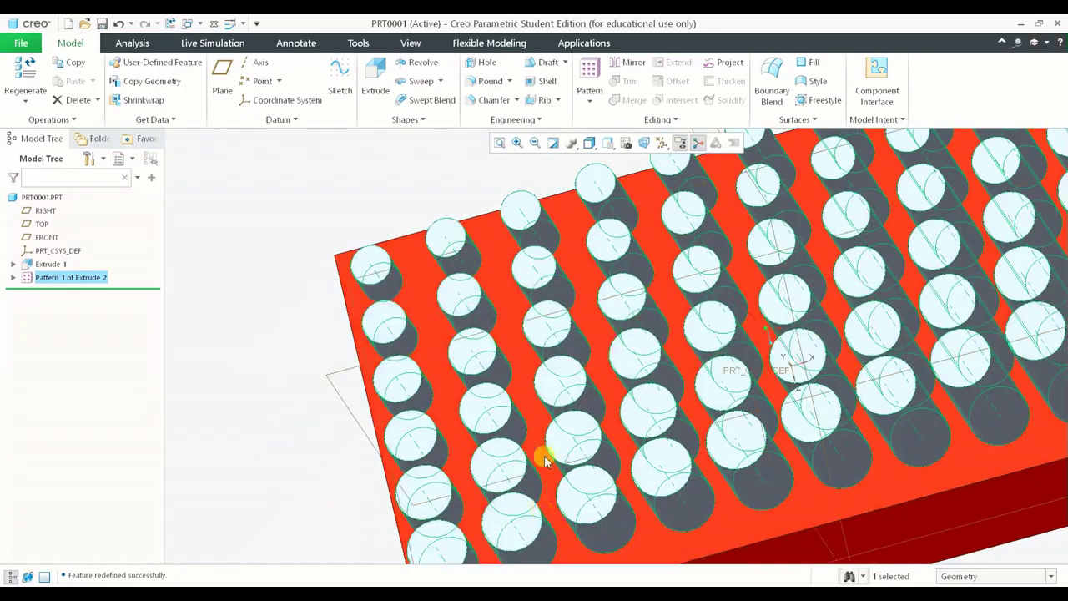
middle_drag(617, 260, 434, 348)
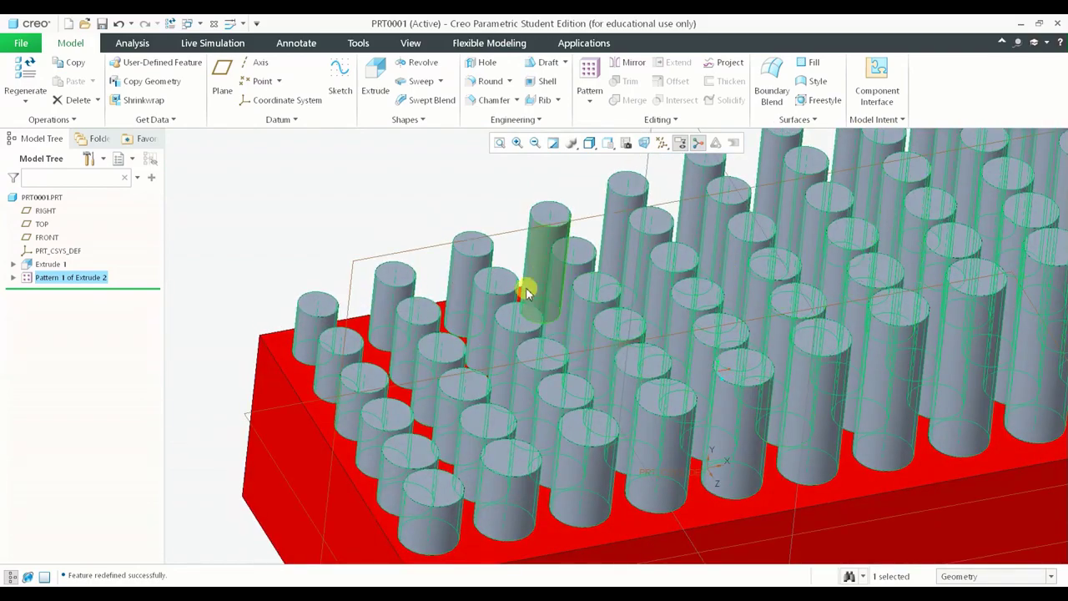